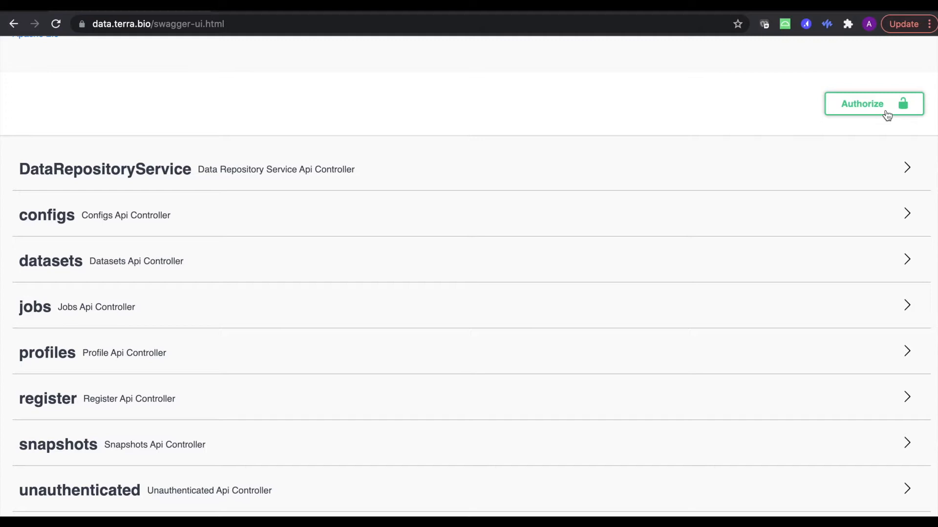
Select the openid, email, profile and cloud-billing.readonly scopes in the API's available authorizations.
left_click(887, 115)
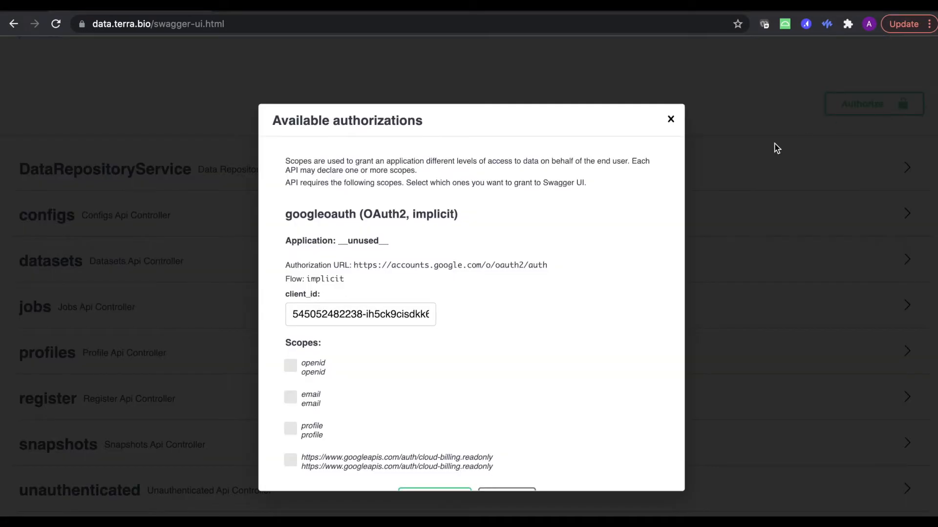
left_click(290, 366)
left_click(290, 397)
left_click(291, 432)
scroll(344, 458, "down", 2)
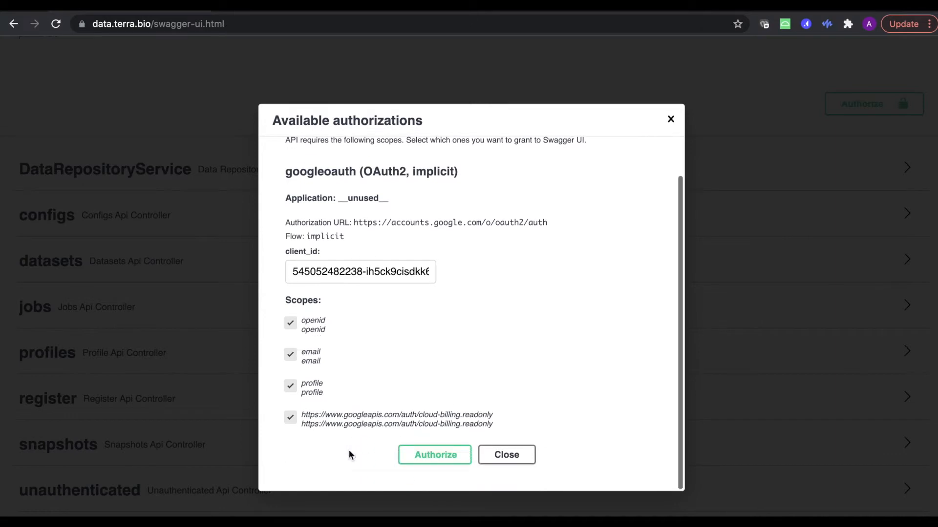
Authorize the selected scopes with the institutional Google account and dismiss the authorizations dialog without logging out.
left_click(432, 454)
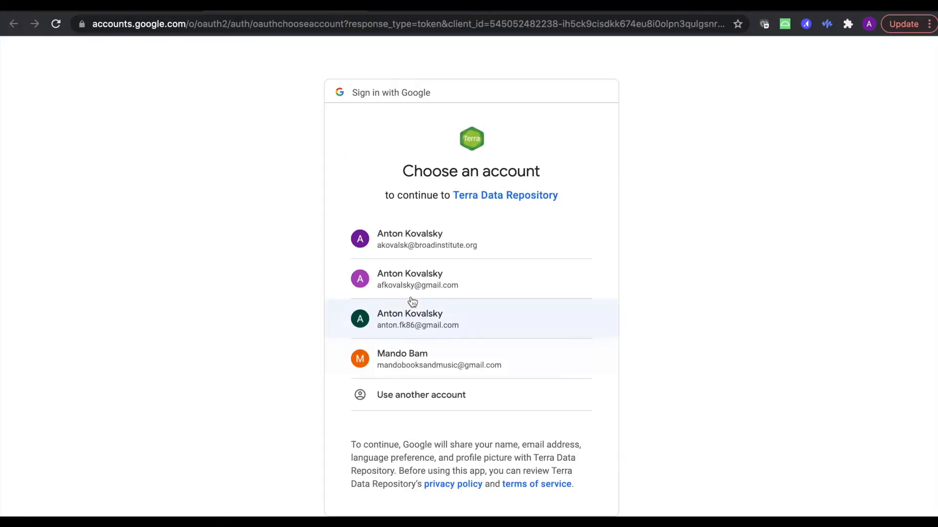
left_click(417, 236)
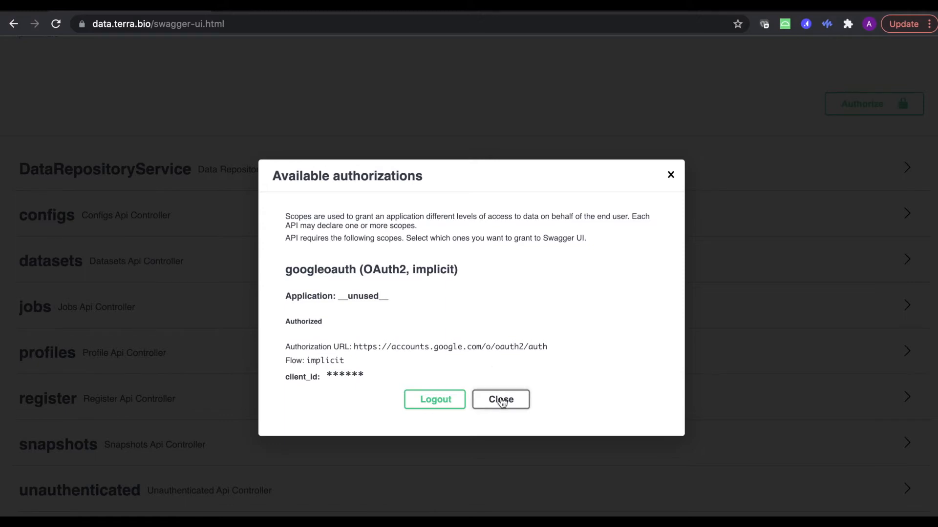
left_click(670, 175)
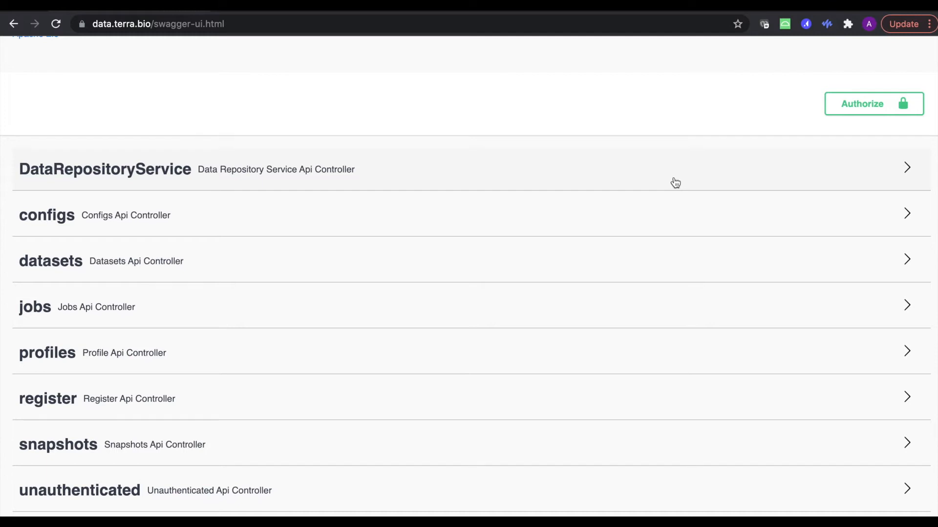
Look over the DataRepositoryService and datasets endpoint groups, including the enumerateDatasets details, and collapse them again.
left_click(652, 179)
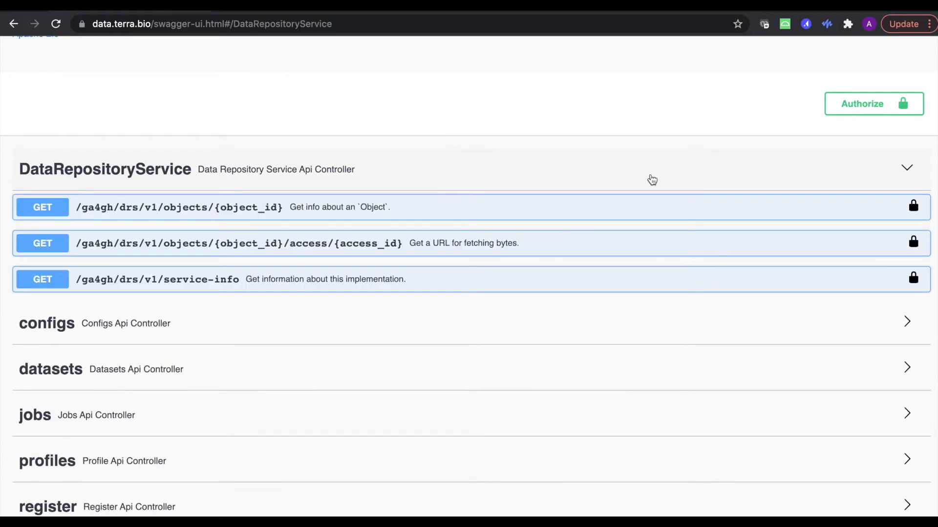
left_click(652, 180)
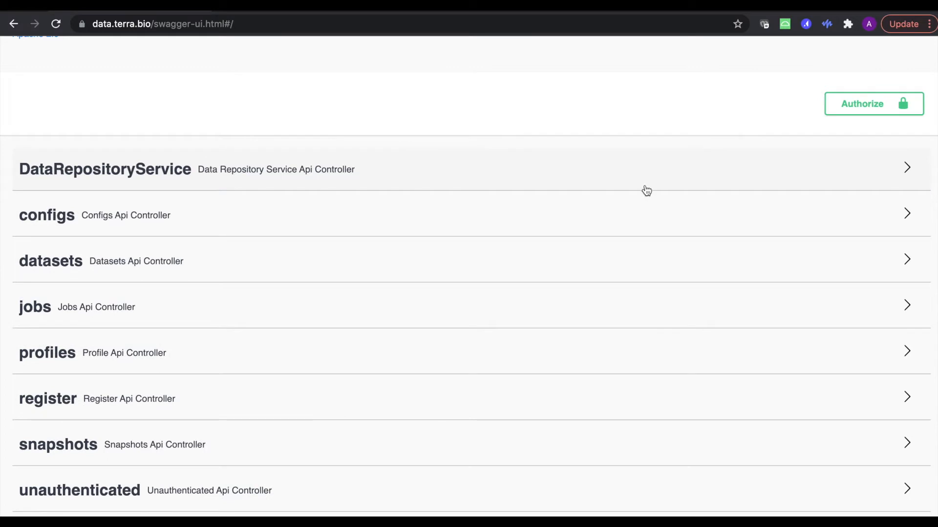
left_click(629, 250)
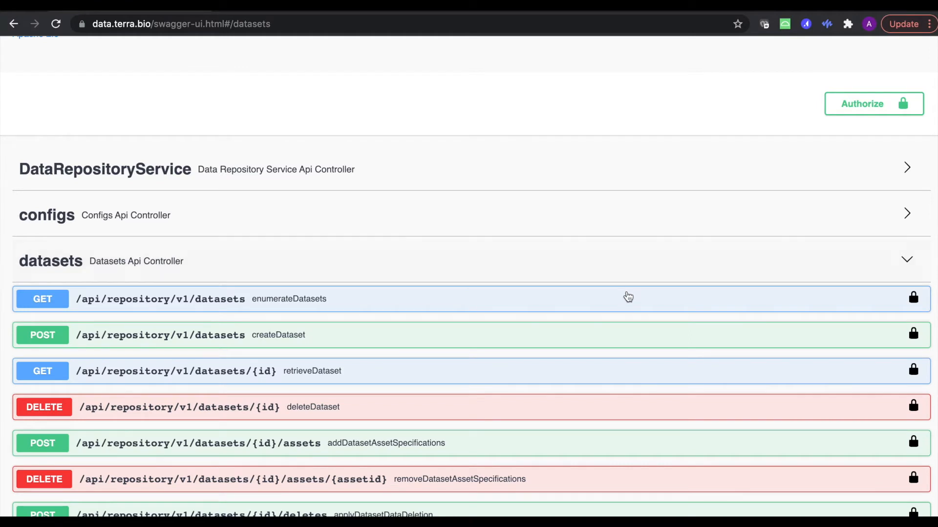
left_click(628, 301)
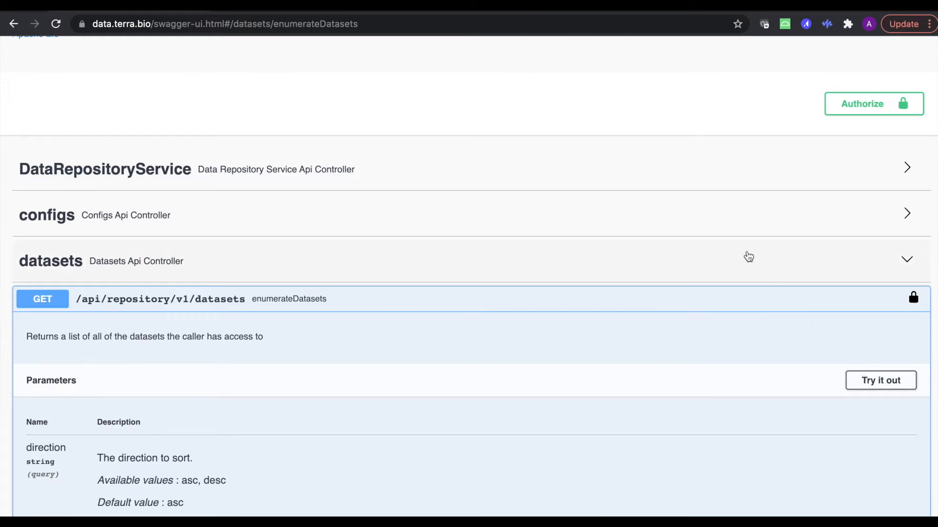
left_click(748, 257)
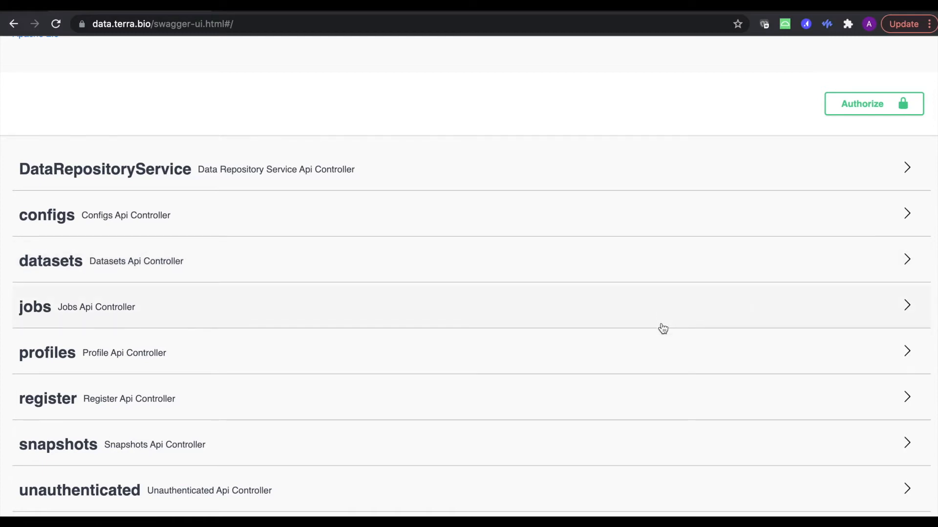
Expand the profiles endpoint group of the Profile Api Controller.
scroll(662, 328, "down", 3)
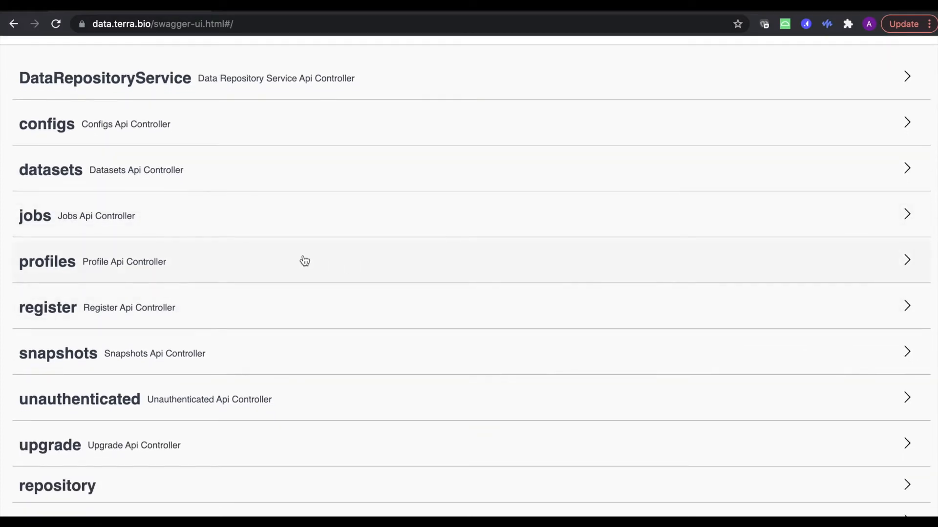
left_click(83, 273)
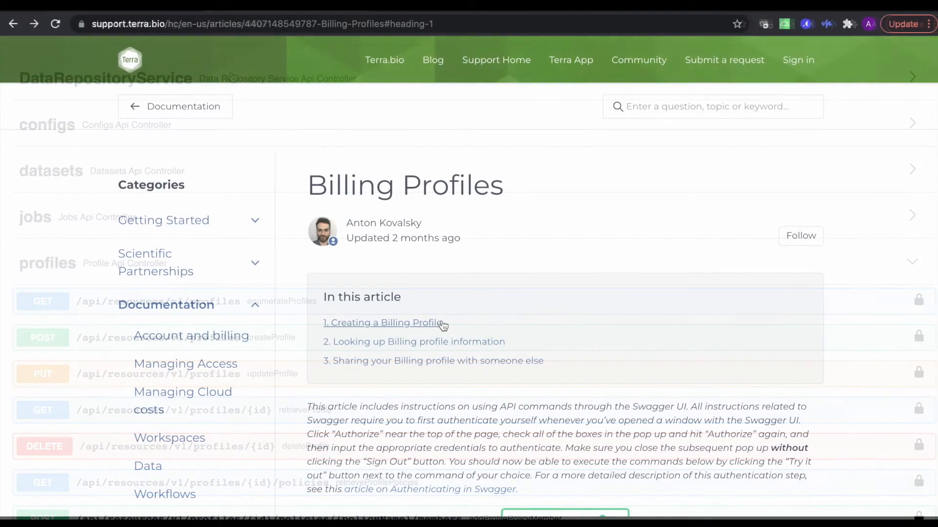
Read the Billing Profiles support article's section 1.2 on adding the Data Repo service account as a Billing Account User.
left_click(442, 323)
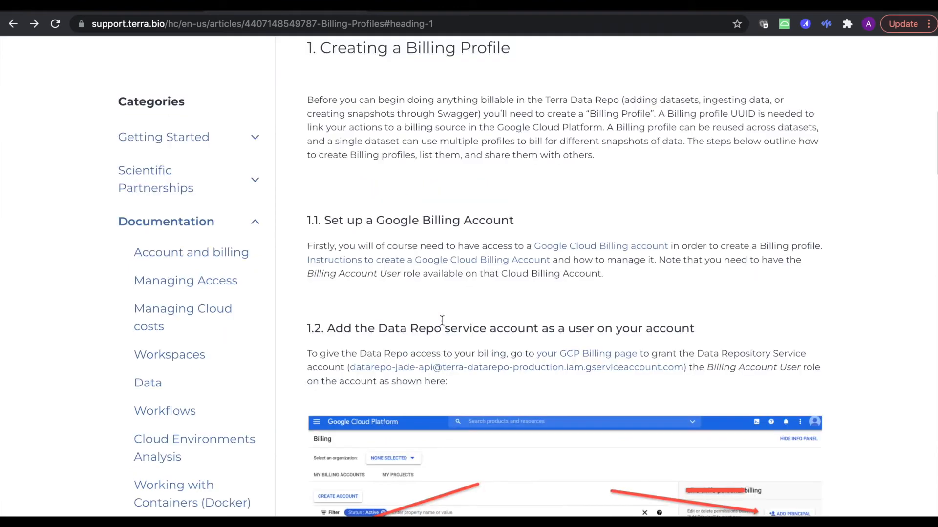
left_click_drag(326, 333, 631, 346)
scroll(643, 342, "down", 4)
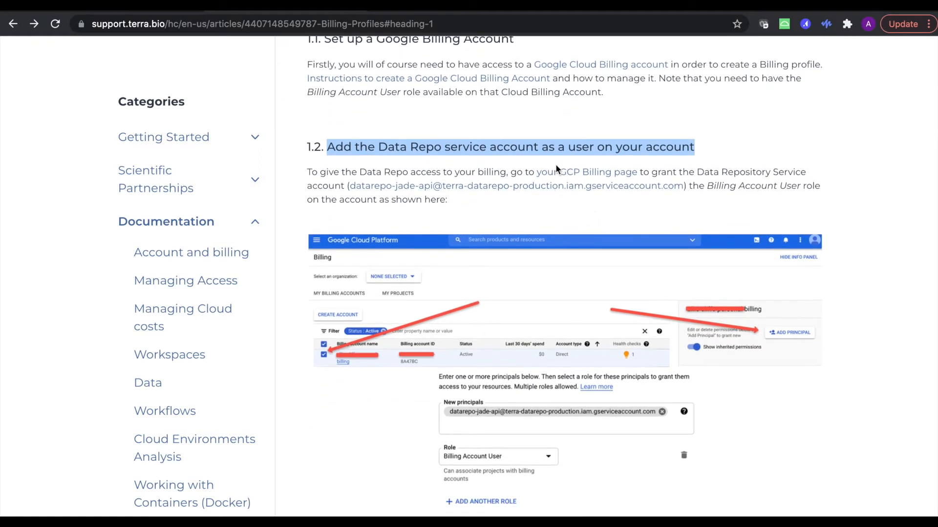
left_click_drag(535, 172, 639, 178)
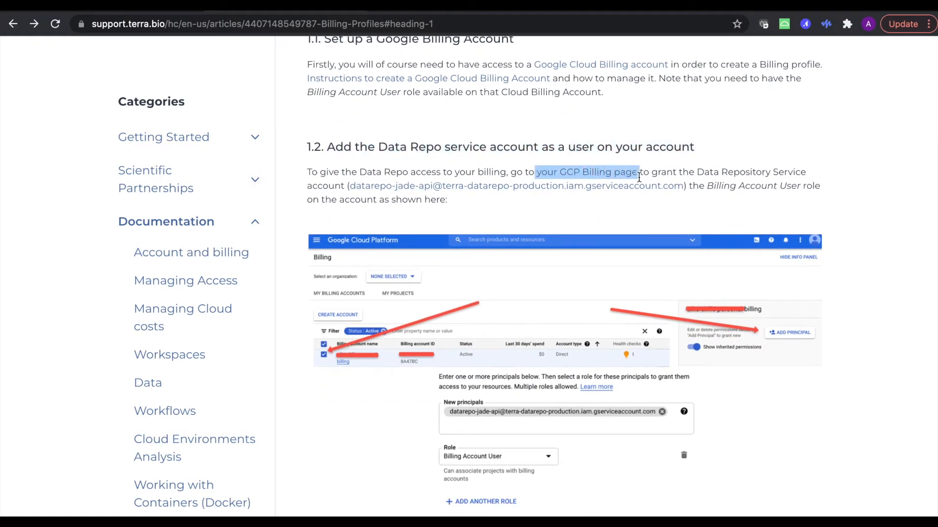
left_click(349, 182)
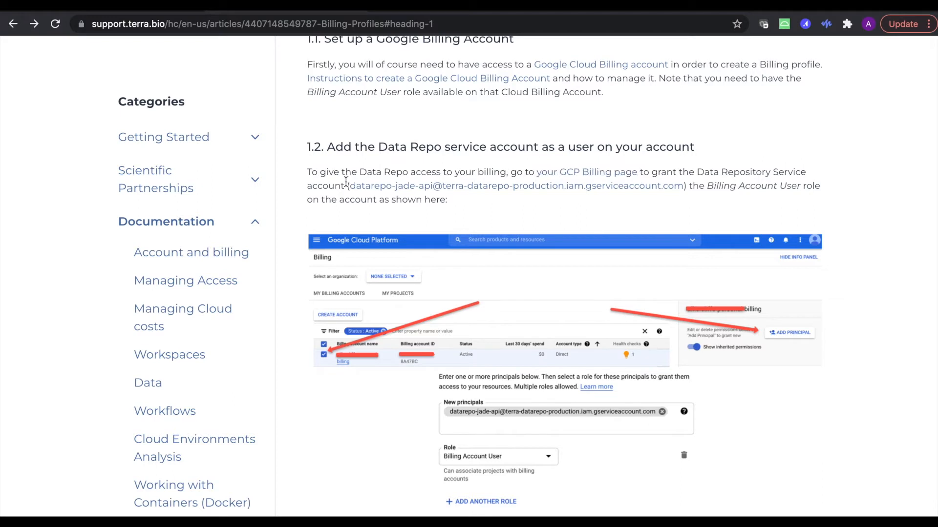
left_click_drag(350, 183, 686, 188)
scroll(661, 233, "down", 3)
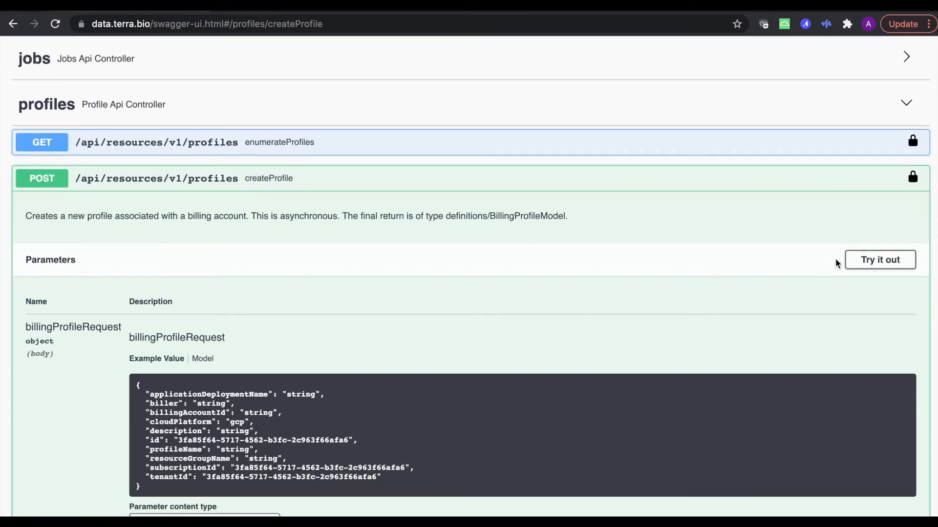
Make the createProfile request editable and set applicationDeploymentName to "test", biller to "direct" and billingAccountId to "your GCP billing".
left_click(859, 264)
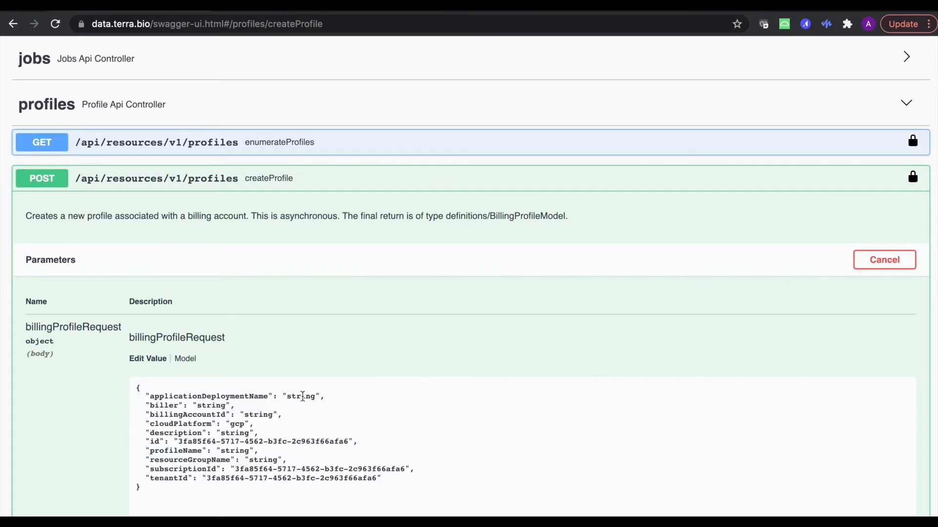
double_click(301, 394)
type("test")
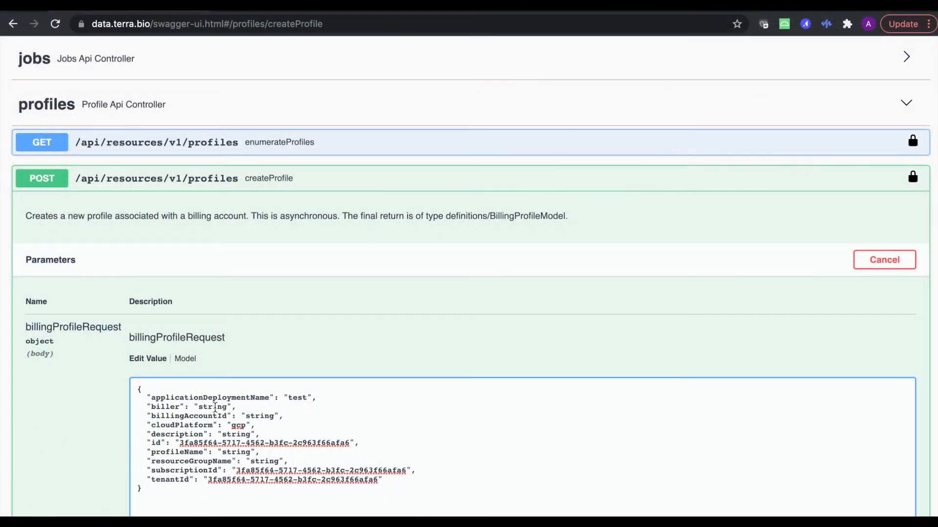
double_click(215, 408)
type("direct")
double_click(257, 416)
type("your GCP billing")
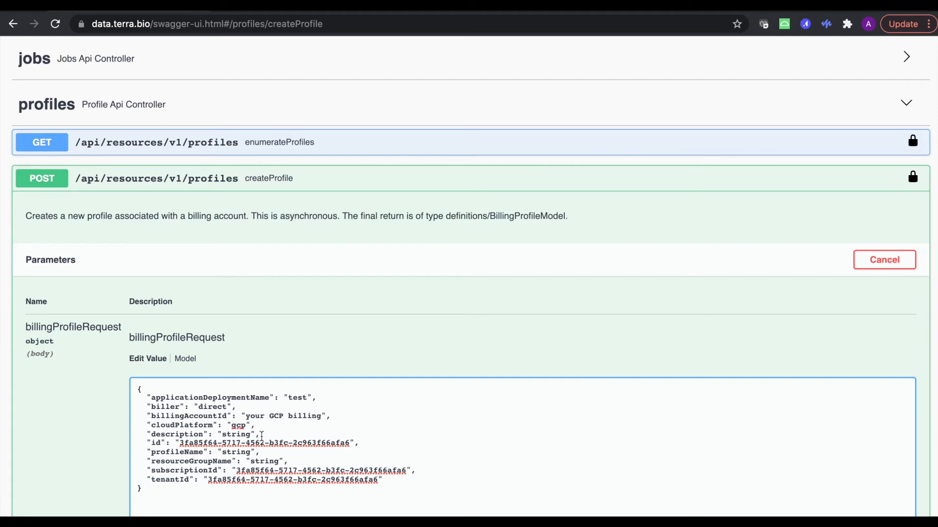
Review the cloudPlatform, description, profileName, resourceGroupName and billingAccountId fields in the createProfile request body.
double_click(239, 425)
double_click(236, 434)
double_click(236, 452)
left_click(263, 460)
double_click(263, 460)
left_click_drag(147, 452, 255, 453)
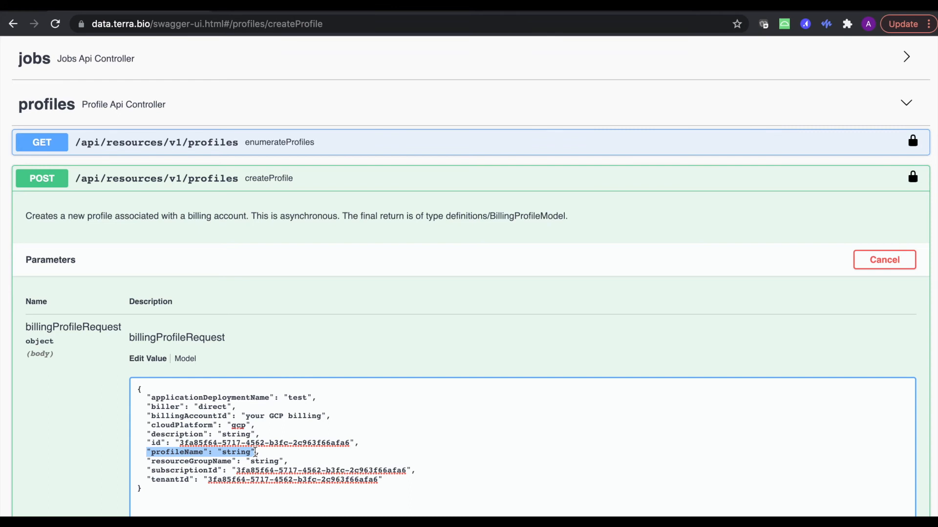
scroll(255, 452, "down", 5)
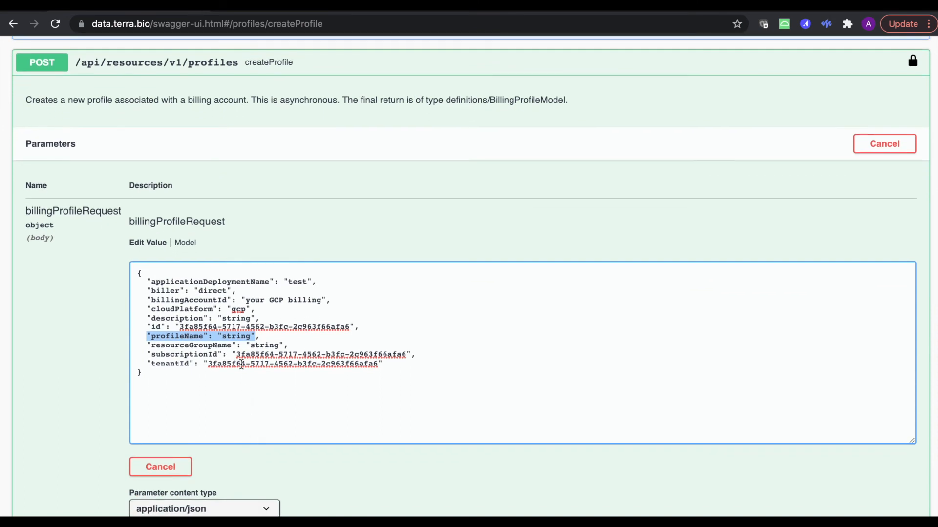
left_click(242, 293)
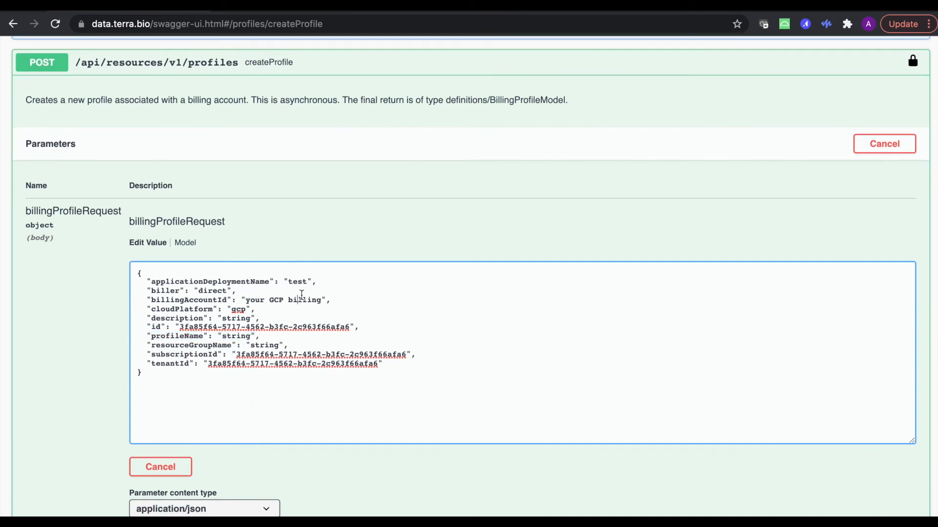
left_click_drag(324, 299, 244, 300)
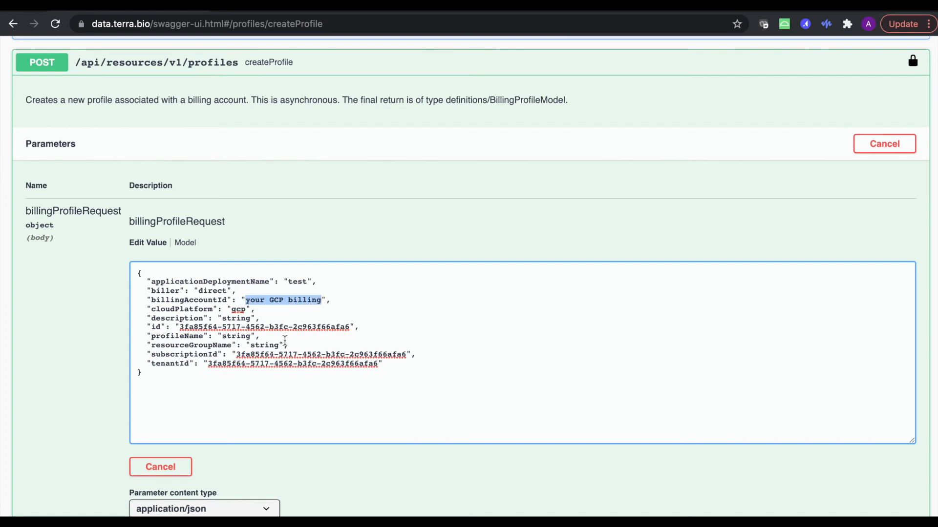
Examine the documented response codes below the createProfile request.
scroll(280, 337, "down", 3)
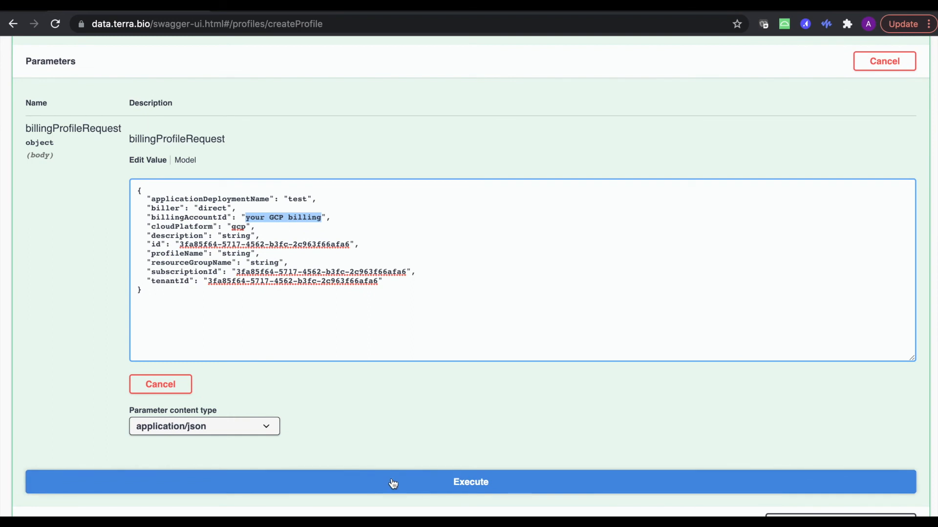
scroll(393, 484, "down", 10)
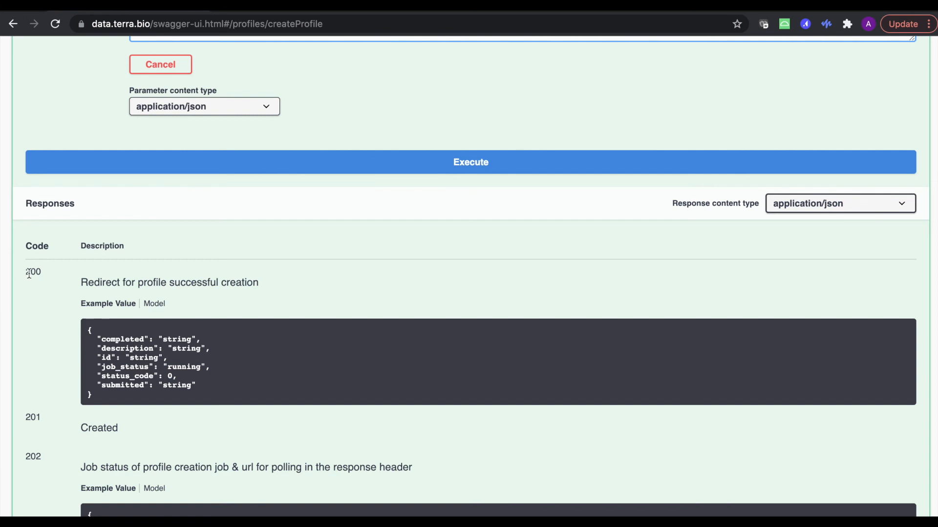
scroll(42, 283, "up", 4)
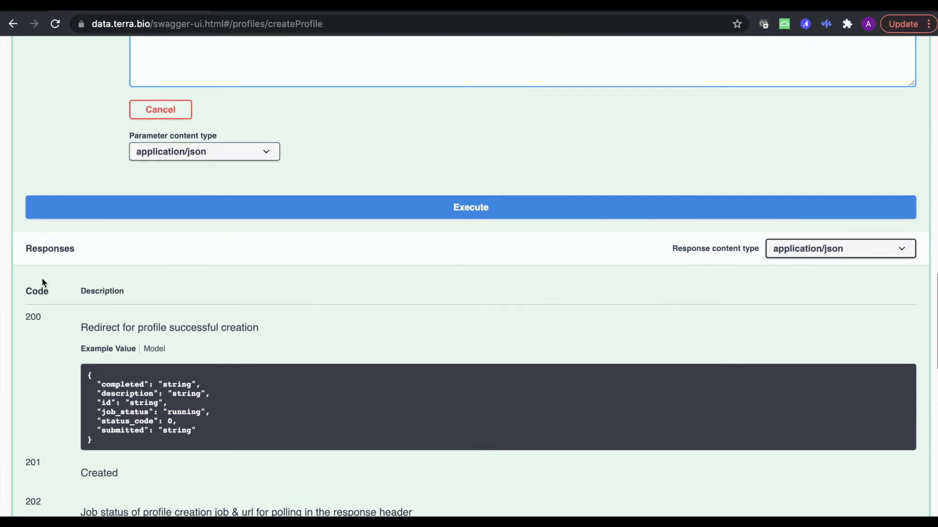
Open the enumerateProfiles request and make its limit and offset parameters editable.
scroll(42, 282, "up", 5)
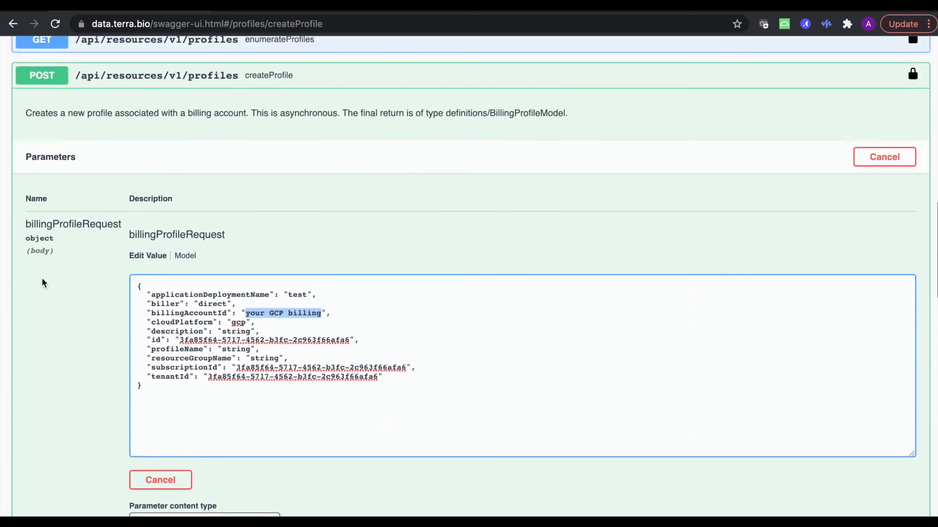
scroll(42, 282, "up", 1)
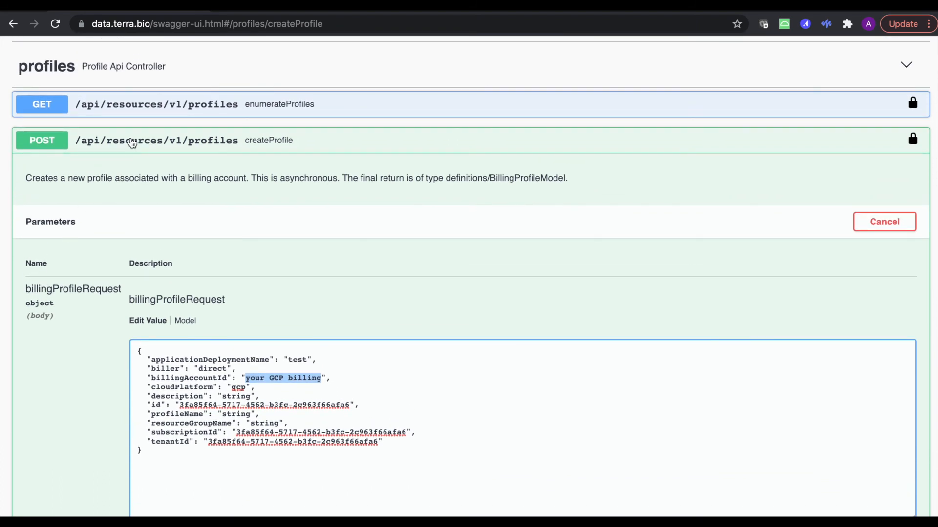
left_click(160, 104)
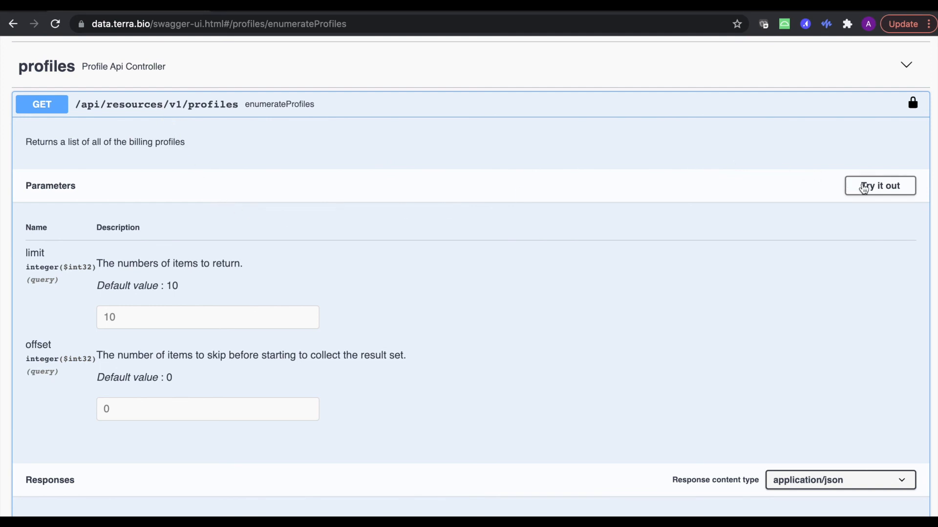
left_click(862, 188)
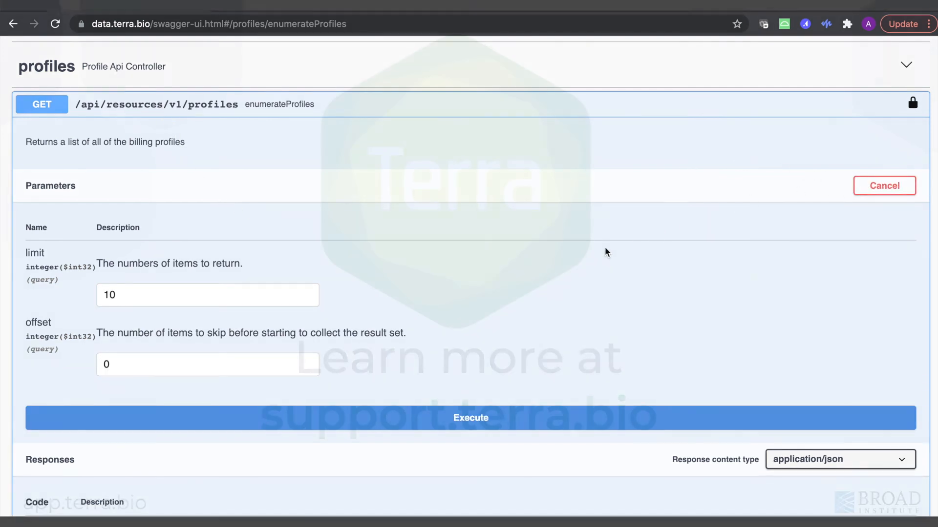